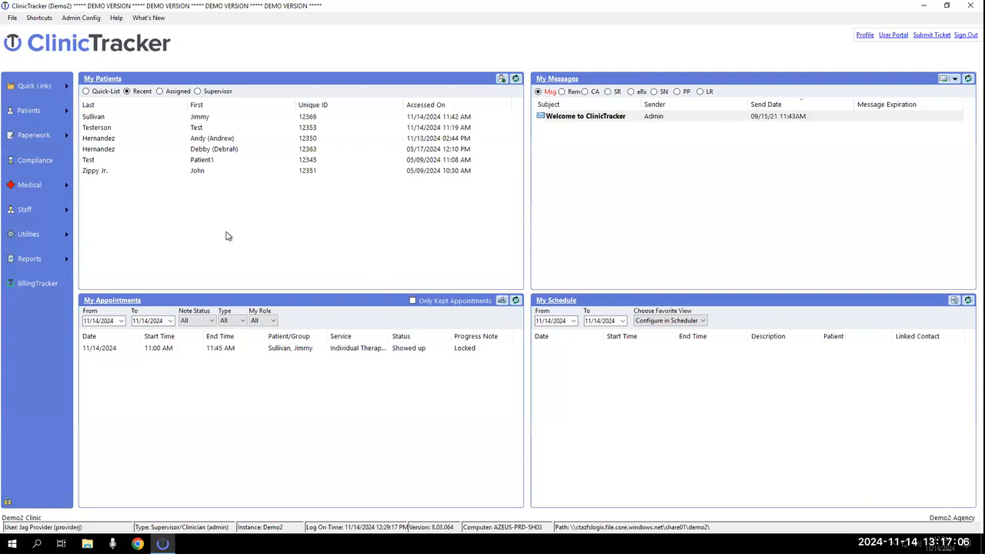
Review the Complete Progress Note for this Appointment task settings of the For the Same Record Of workflow in the Workflow Builder
{"action": "left_click", "coordinate": [35, 233]}
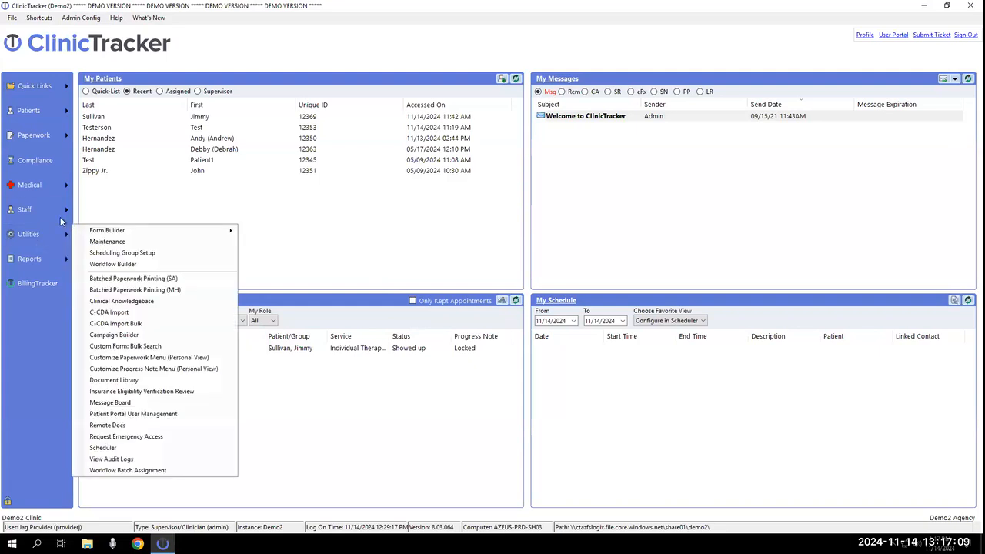
{"action": "left_click", "coordinate": [112, 264]}
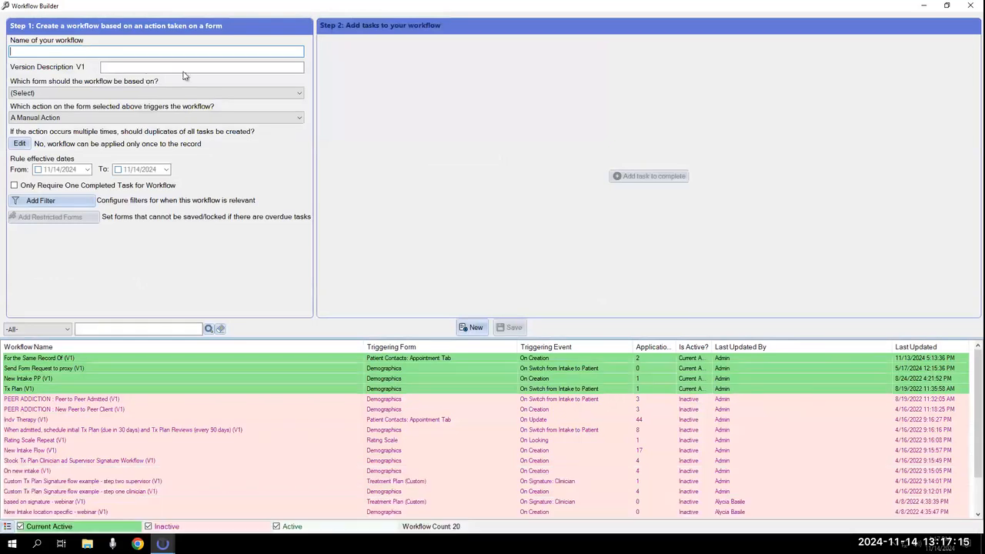
{"action": "left_click", "coordinate": [91, 359]}
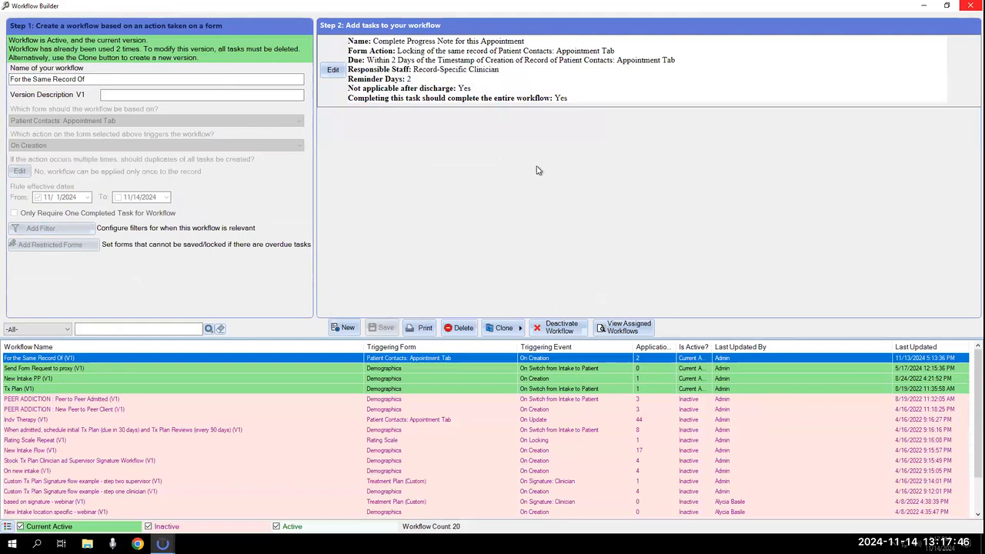
{"action": "left_click", "coordinate": [332, 71]}
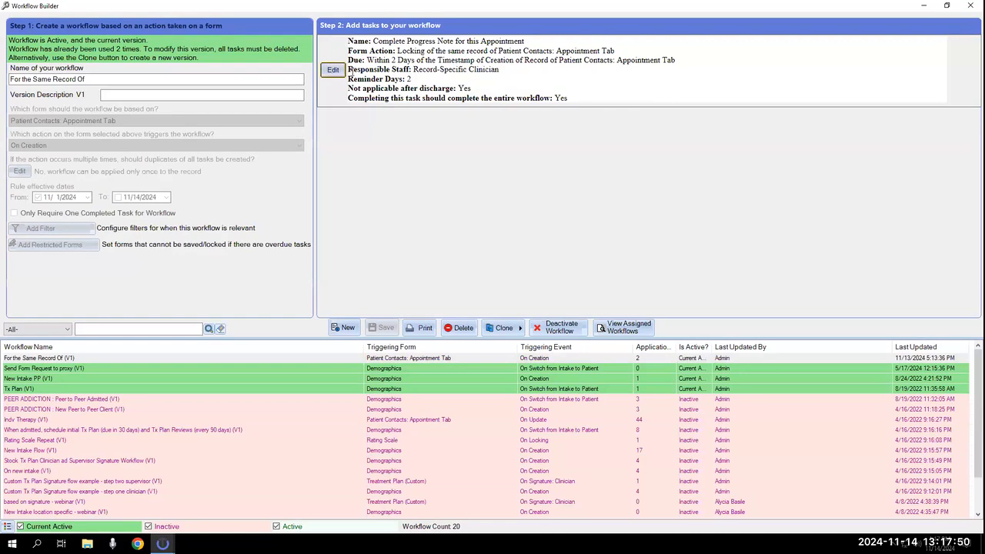
{"action": "left_click", "coordinate": [335, 71]}
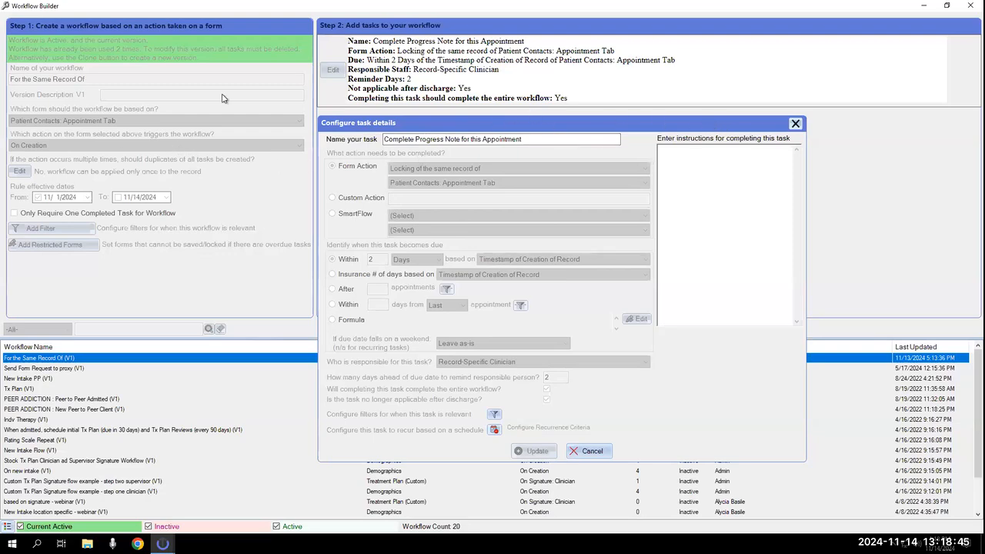
{"action": "left_click", "coordinate": [795, 124]}
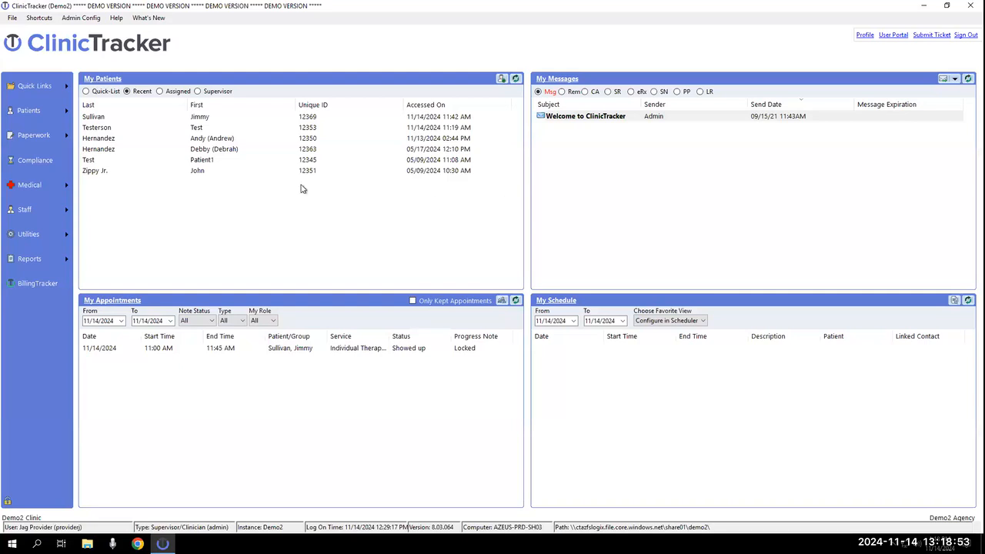
Duplicate the first recent patient's 11/13/2024 Initial Assessment appointment as an 11/14/2024 appointment from 9:00 AM to 10:00 AM and save it
{"action": "right_click", "coordinate": [110, 117]}
{"action": "mouse_move", "coordinate": [149, 132]}
{"action": "left_click", "coordinate": [257, 145]}
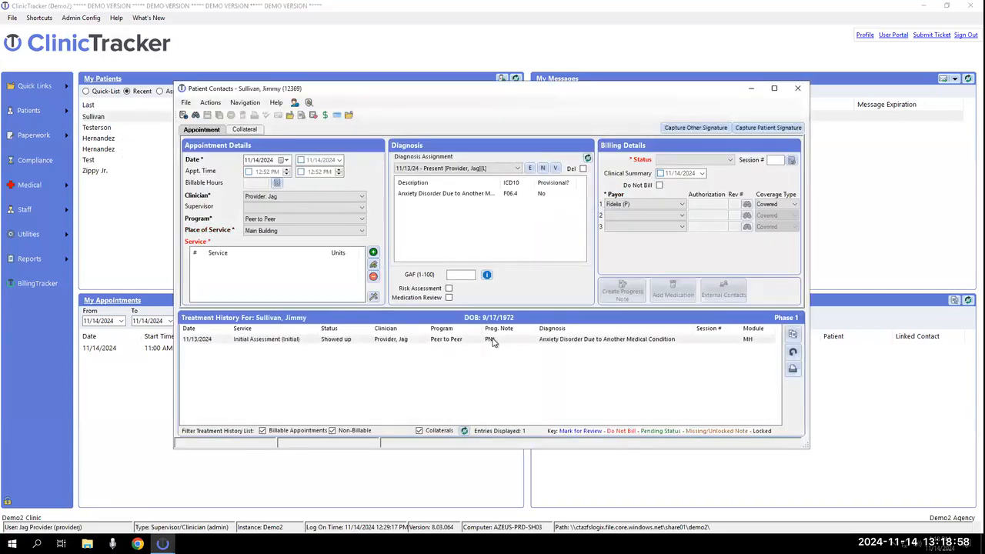
{"action": "left_click", "coordinate": [517, 339]}
{"action": "left_click", "coordinate": [793, 333]}
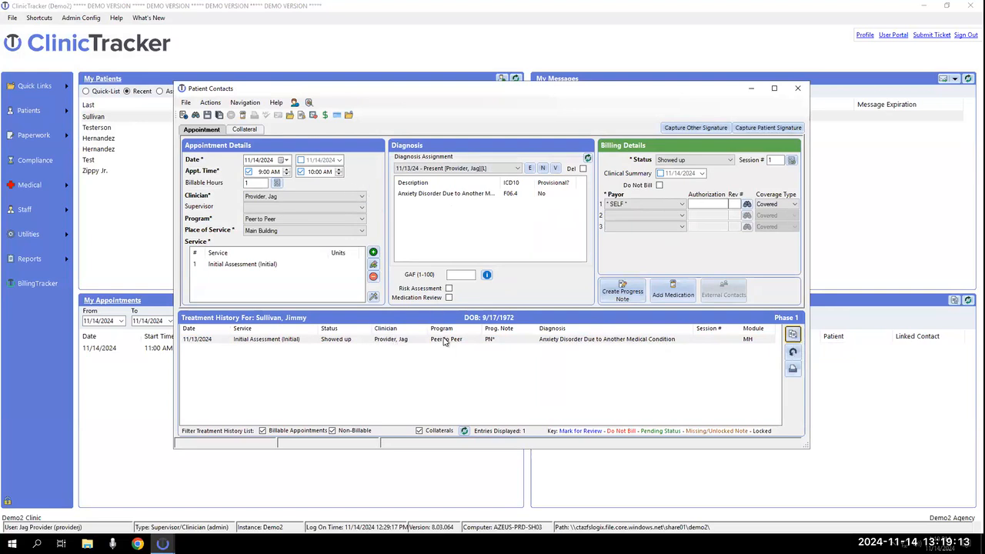
{"action": "left_click", "coordinate": [300, 172]}
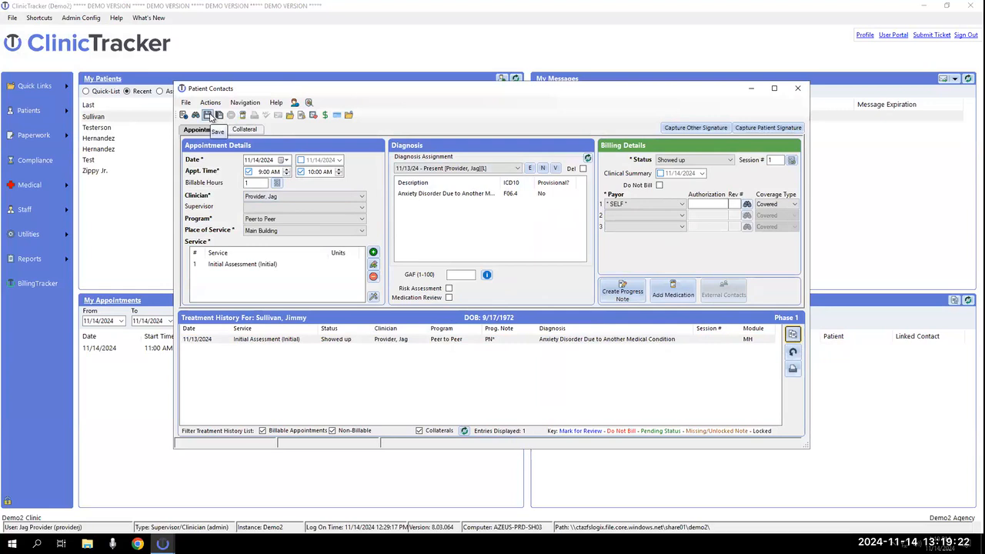
{"action": "left_click", "coordinate": [207, 115]}
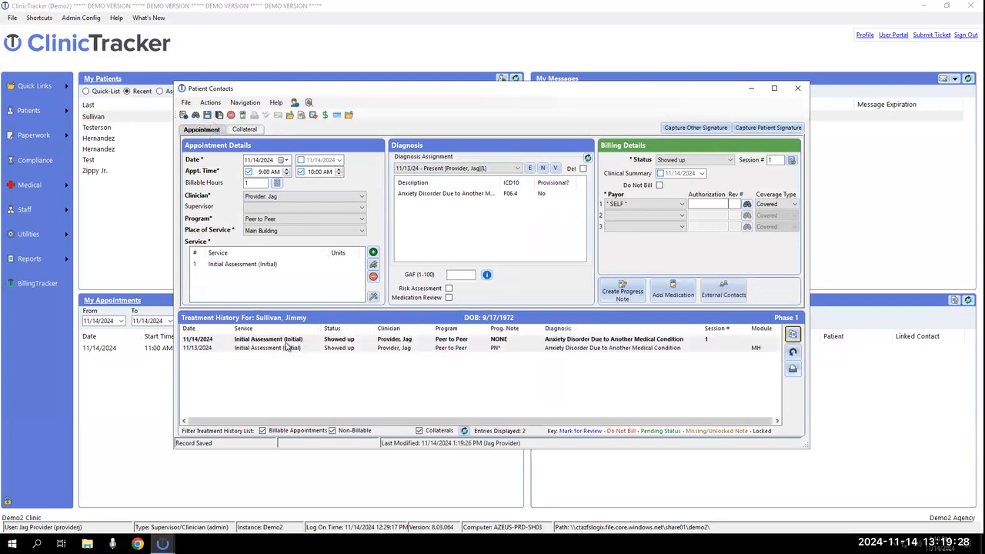
{"action": "left_click", "coordinate": [293, 340]}
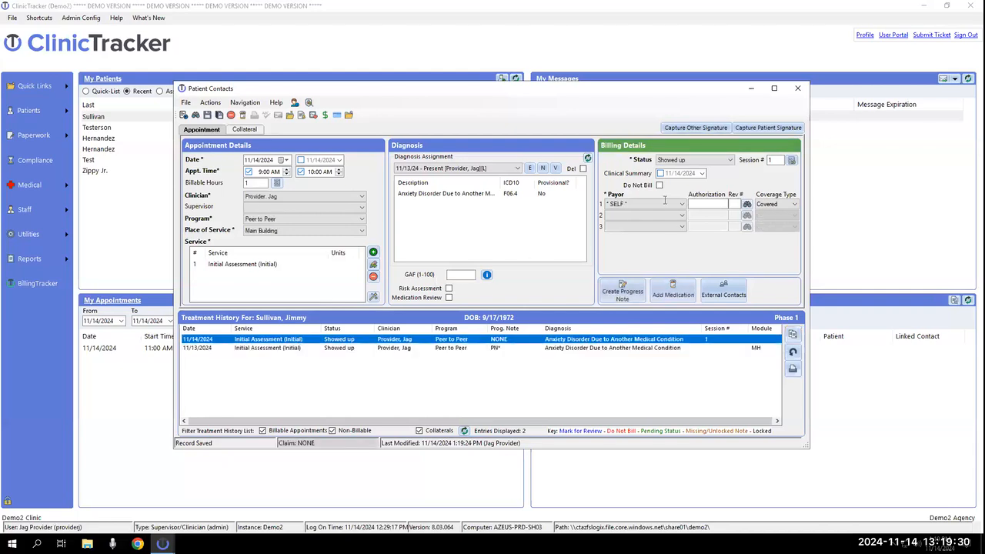
{"action": "left_click", "coordinate": [798, 88]}
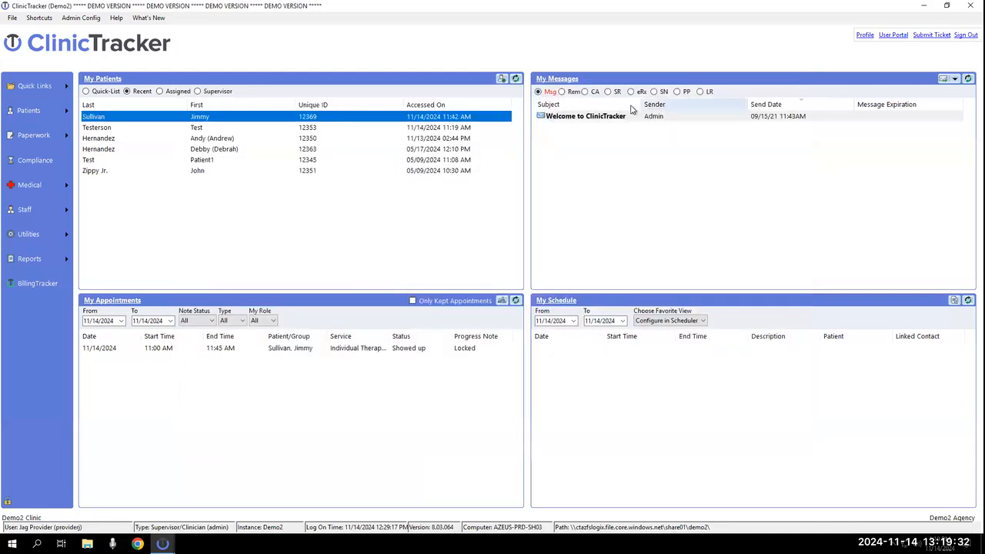
Refresh the messages, display the compliance alerts (CA), and widen the Action Name column
{"action": "left_click", "coordinate": [967, 79]}
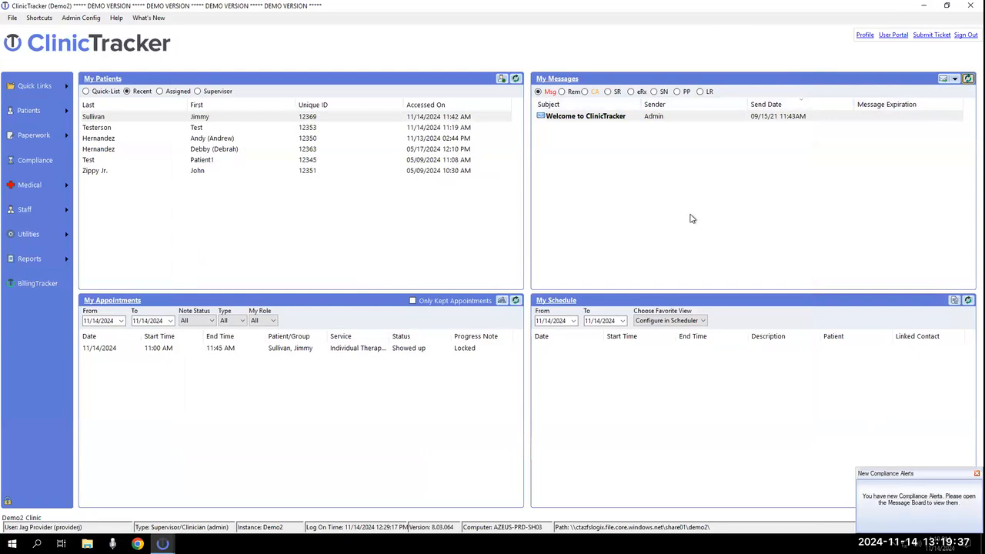
{"action": "left_click", "coordinate": [584, 92]}
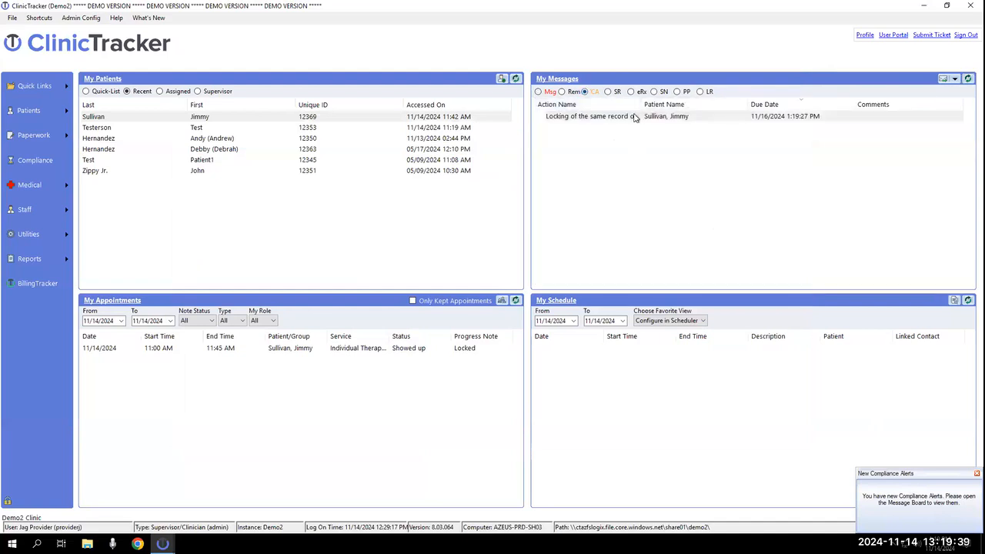
{"action": "left_click_drag", "start_coordinate": [641, 103], "coordinate": [762, 104]}
{"action": "left_click", "coordinate": [640, 118]}
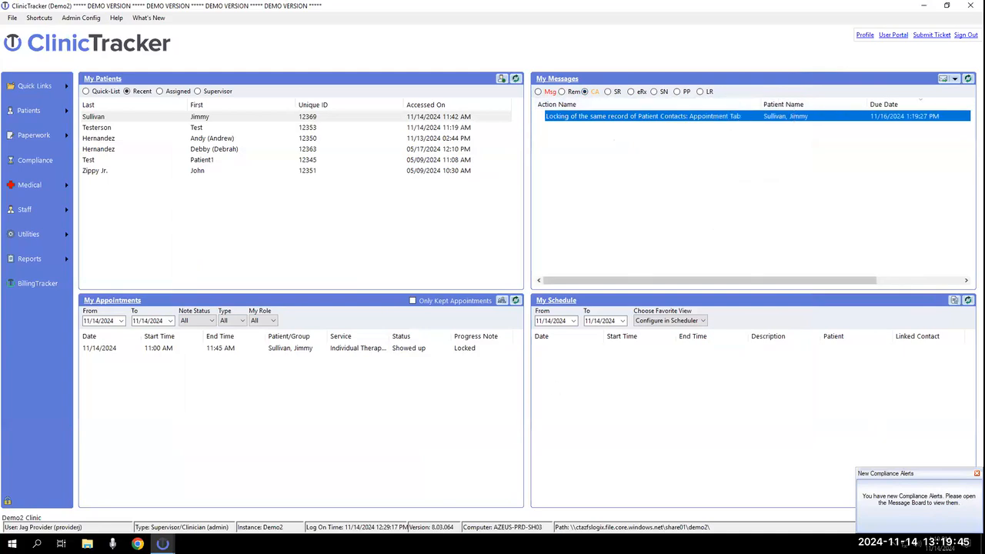
Close the leftover Patient Contacts window and review the compliance alert for locking the same appointment record
{"action": "left_click", "coordinate": [162, 544]}
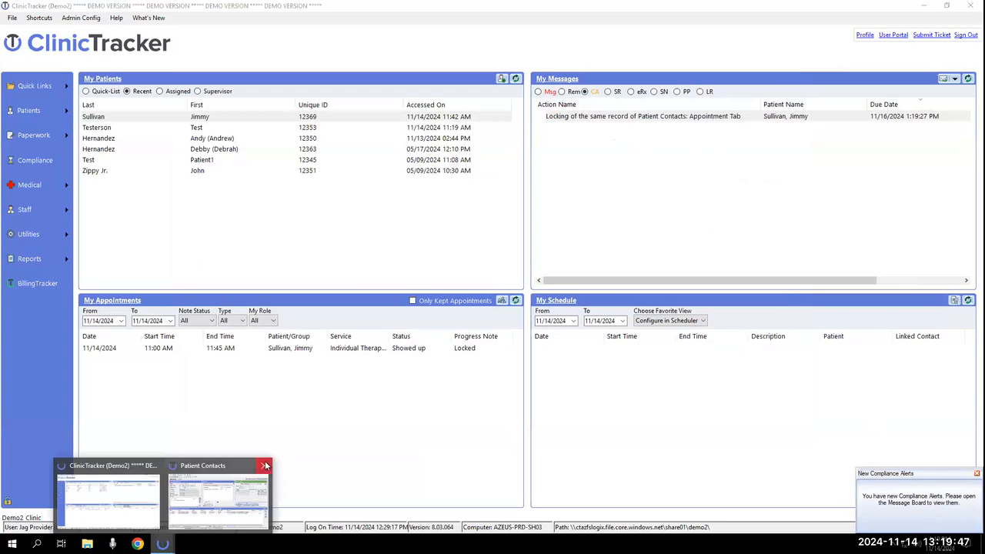
{"action": "left_click", "coordinate": [264, 469]}
{"action": "double_click", "coordinate": [649, 117]}
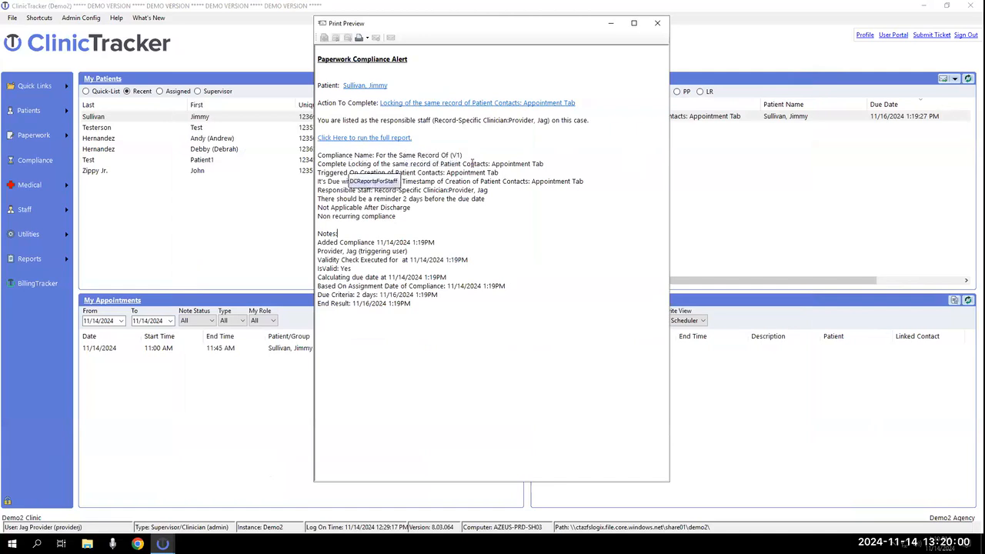
{"action": "left_click", "coordinate": [478, 227]}
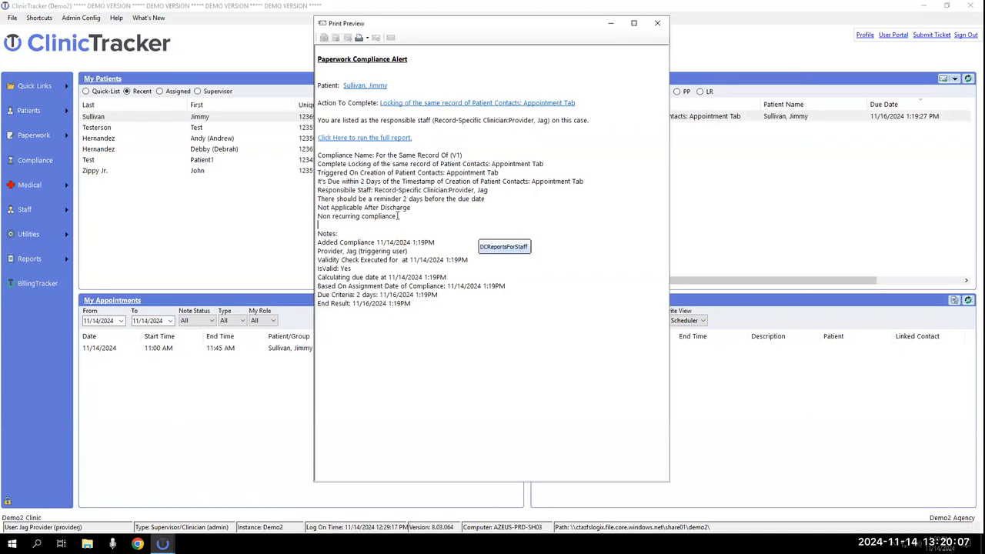
{"action": "left_click", "coordinate": [368, 271]}
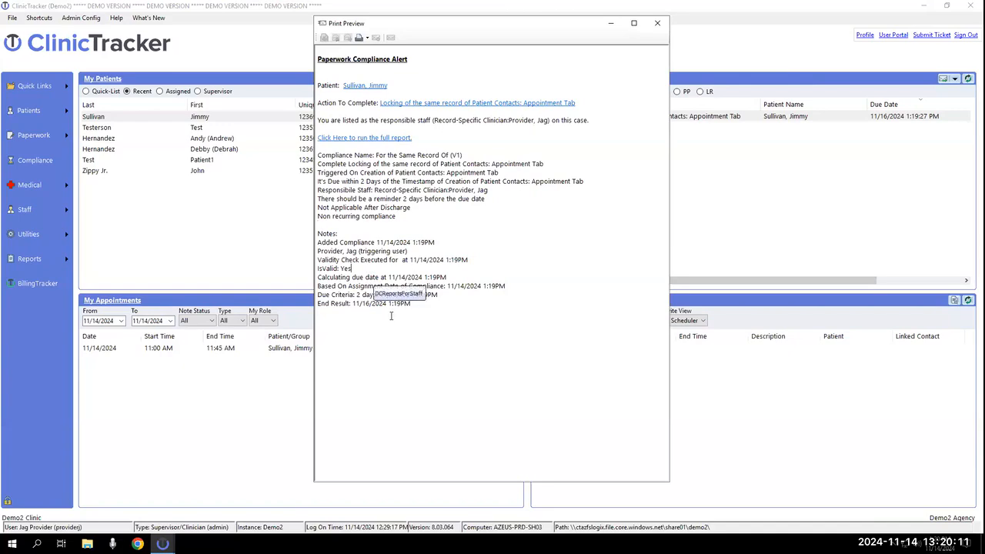
{"action": "left_click", "coordinate": [387, 315]}
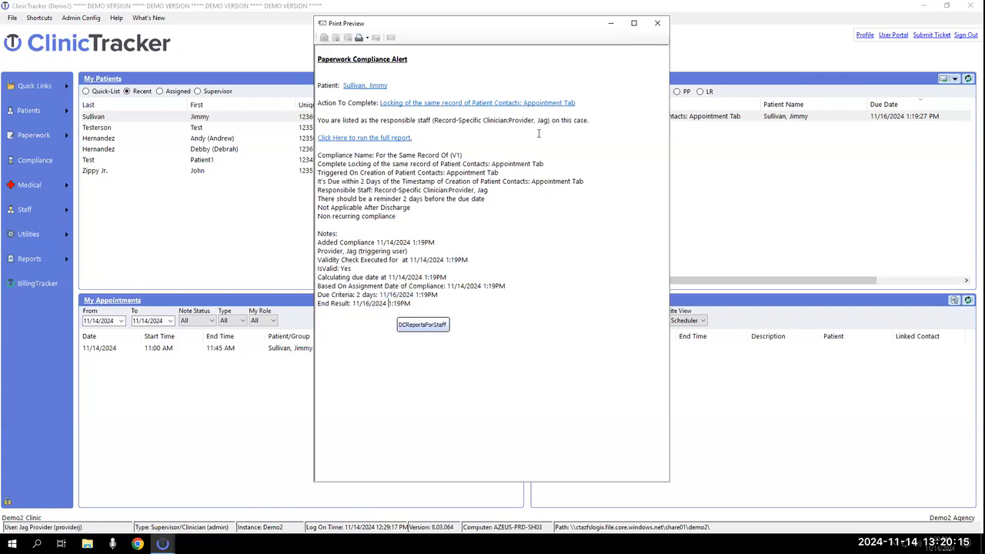
From the alert's linked action, create a progress note for the 11/14/2024 appointment, loading data from the old record, and save it
{"action": "left_click", "coordinate": [451, 103]}
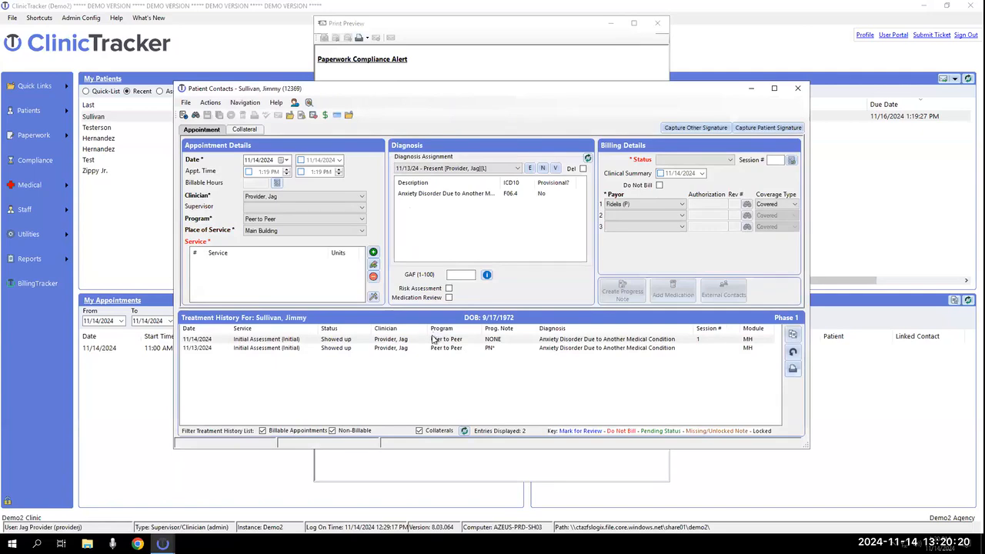
{"action": "left_click", "coordinate": [433, 342]}
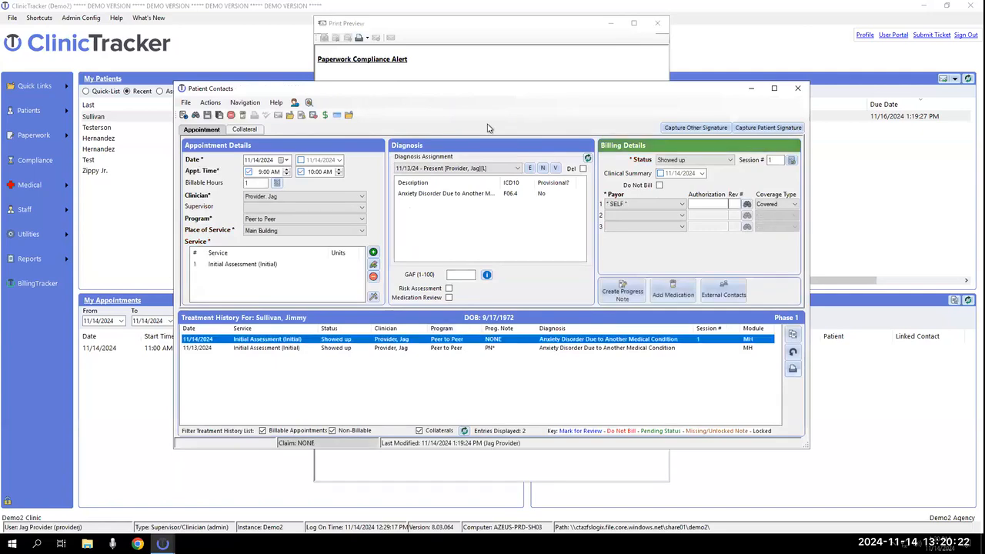
{"action": "left_click", "coordinate": [622, 295]}
{"action": "left_click", "coordinate": [642, 301]}
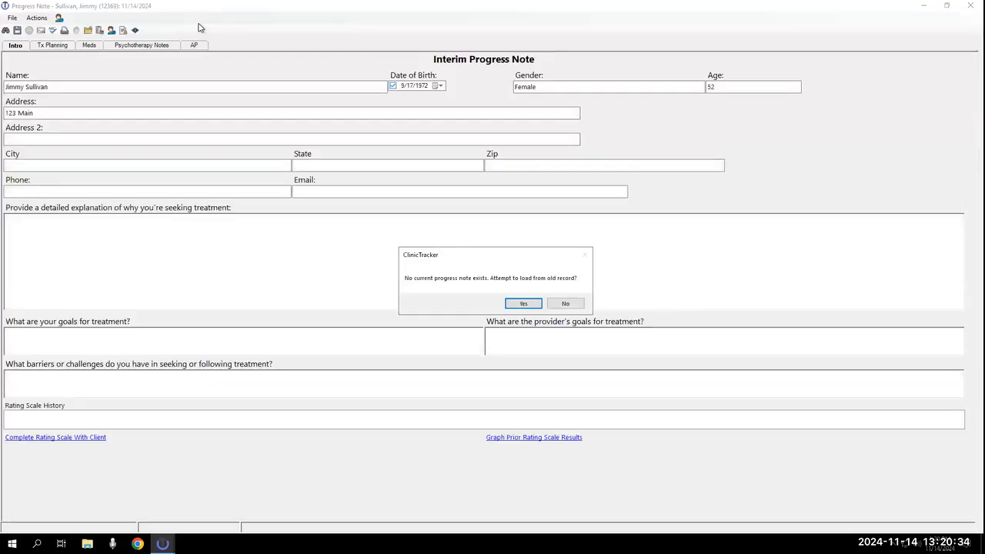
{"action": "left_click", "coordinate": [514, 307]}
{"action": "double_click", "coordinate": [443, 220]}
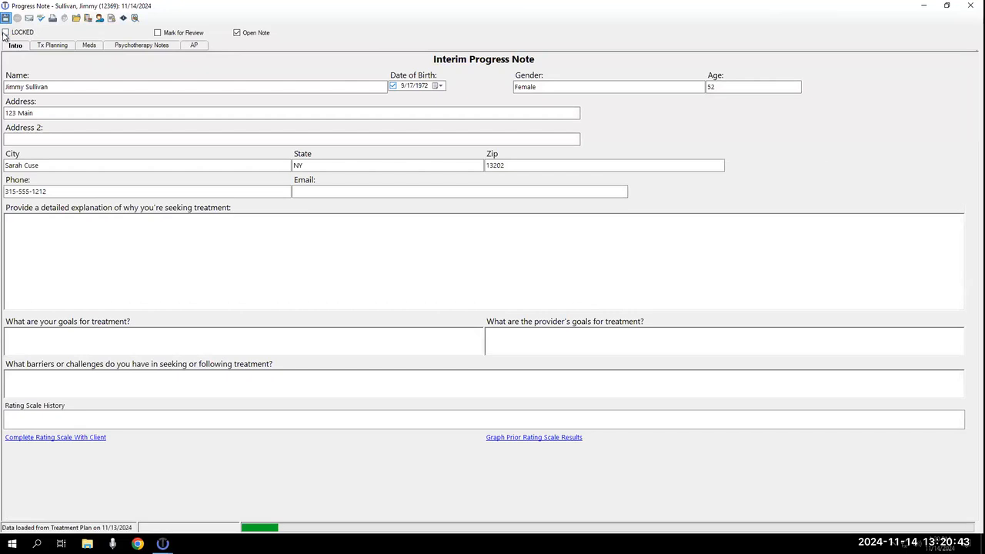
Mark the progress note as locked, sign it as provider with the account password, and save it with permanent locking
{"action": "left_click", "coordinate": [193, 45]}
{"action": "left_click", "coordinate": [547, 368]}
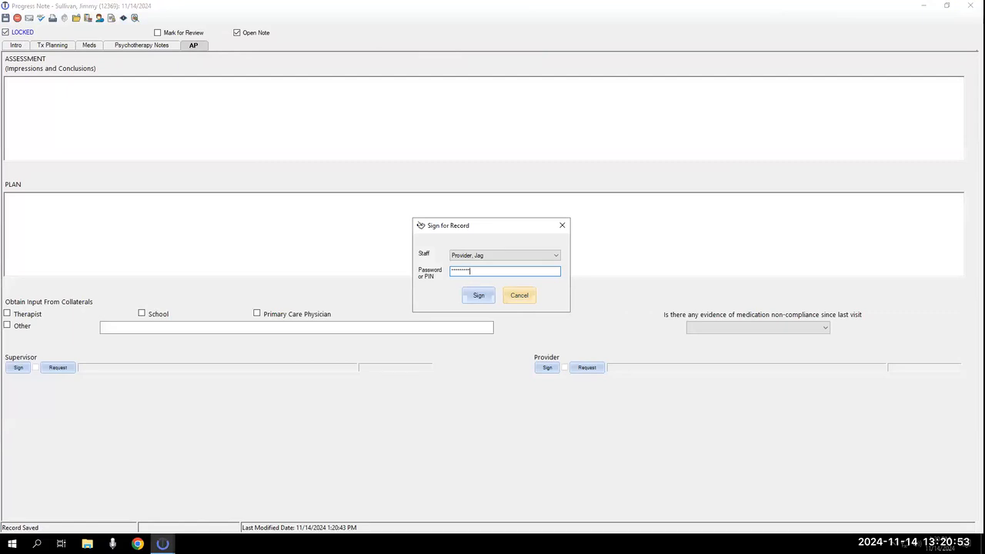
{"action": "left_click", "coordinate": [477, 296]}
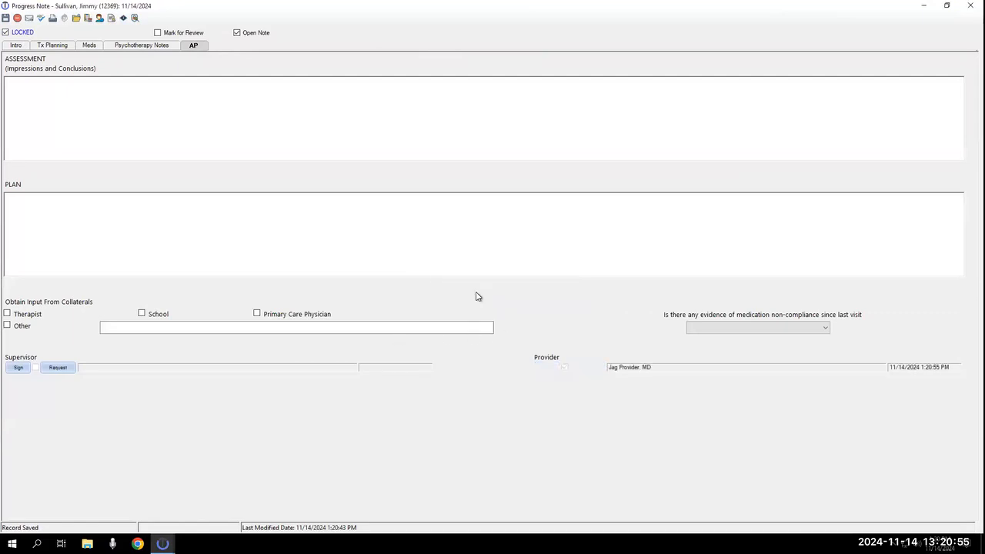
{"action": "left_click", "coordinate": [6, 17]}
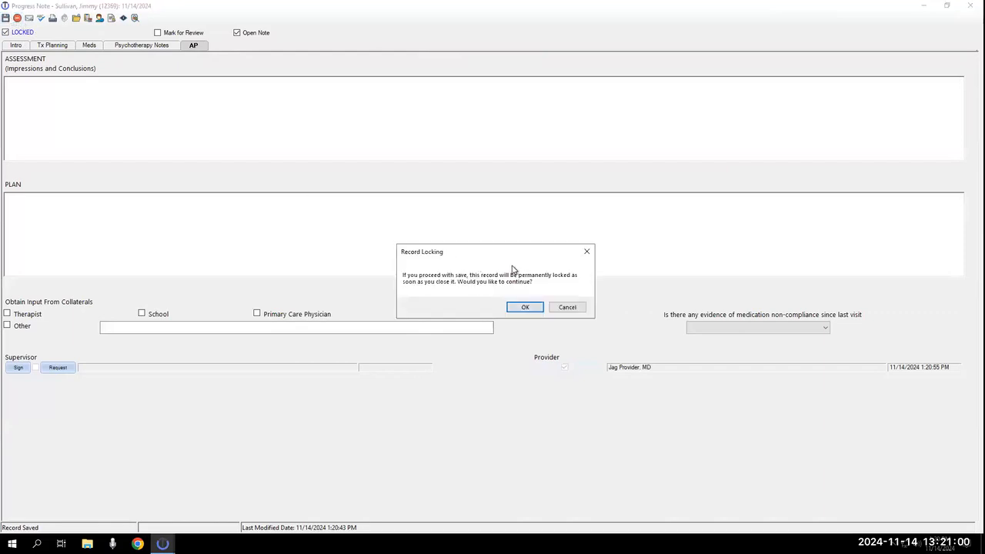
{"action": "left_click", "coordinate": [524, 307]}
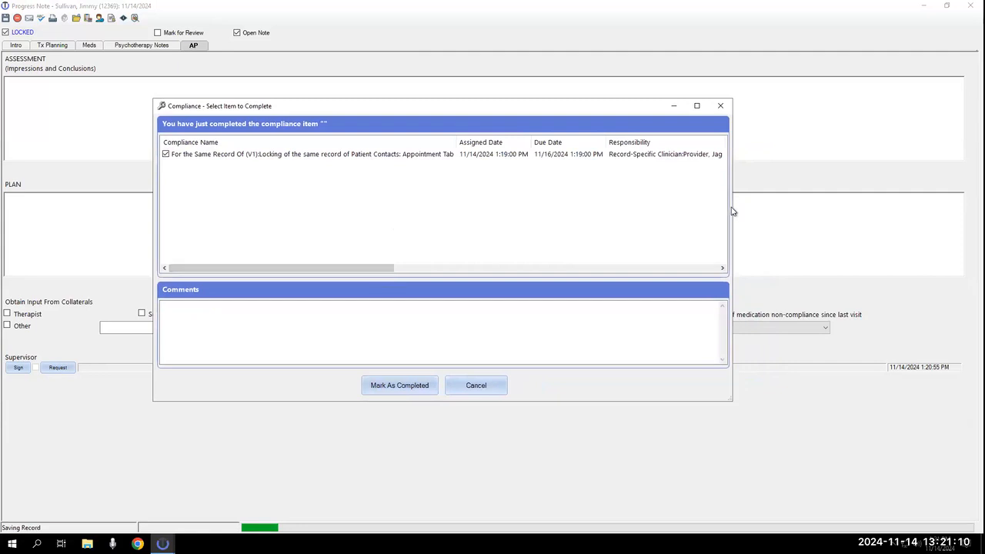
Enlarge the compliance selection window to read the item's details and mark the For the Same Record Of item as completed
{"action": "left_click_drag", "start_coordinate": [733, 207], "coordinate": [928, 211]}
{"action": "left_click_drag", "start_coordinate": [698, 110], "coordinate": [532, 100]}
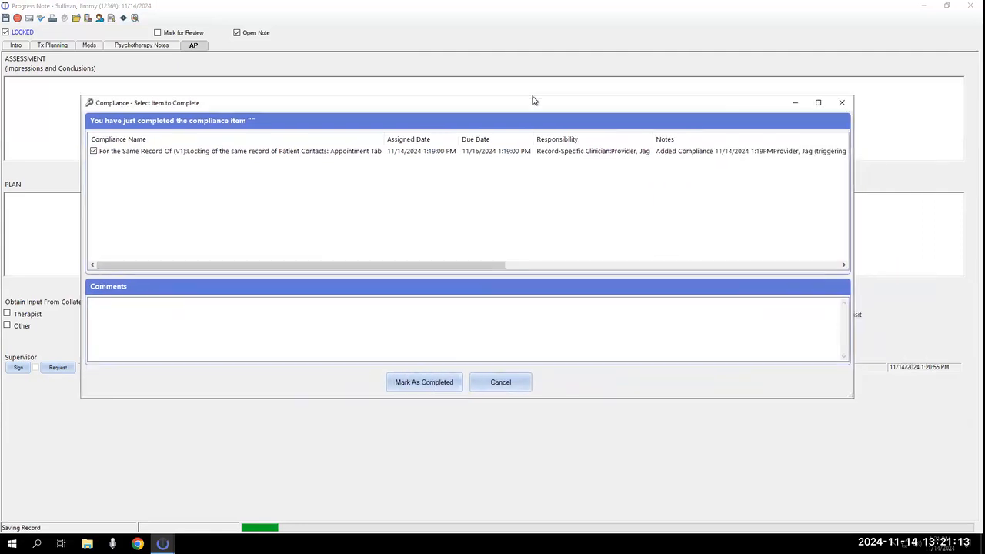
{"action": "left_click_drag", "start_coordinate": [453, 98], "coordinate": [486, 99]}
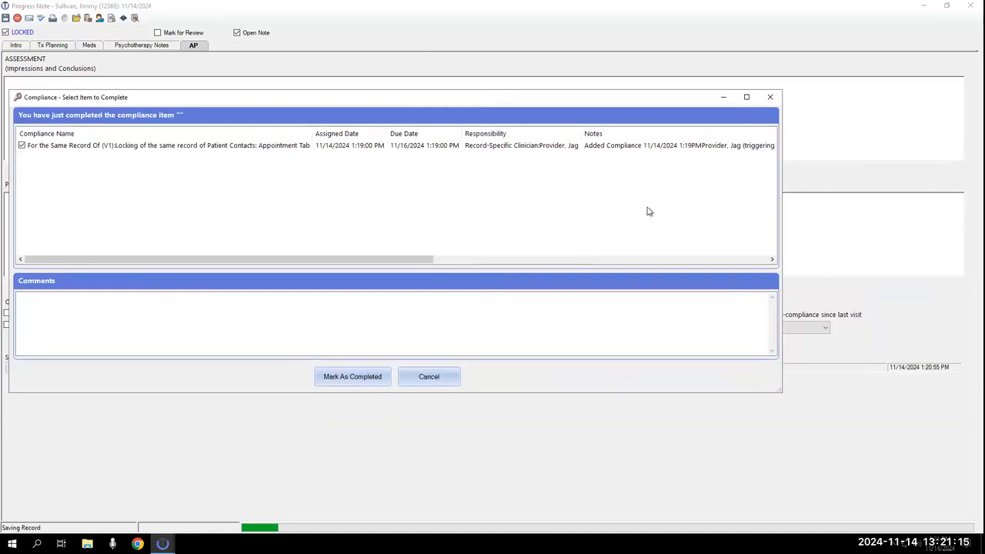
{"action": "left_click_drag", "start_coordinate": [838, 238], "coordinate": [882, 235]}
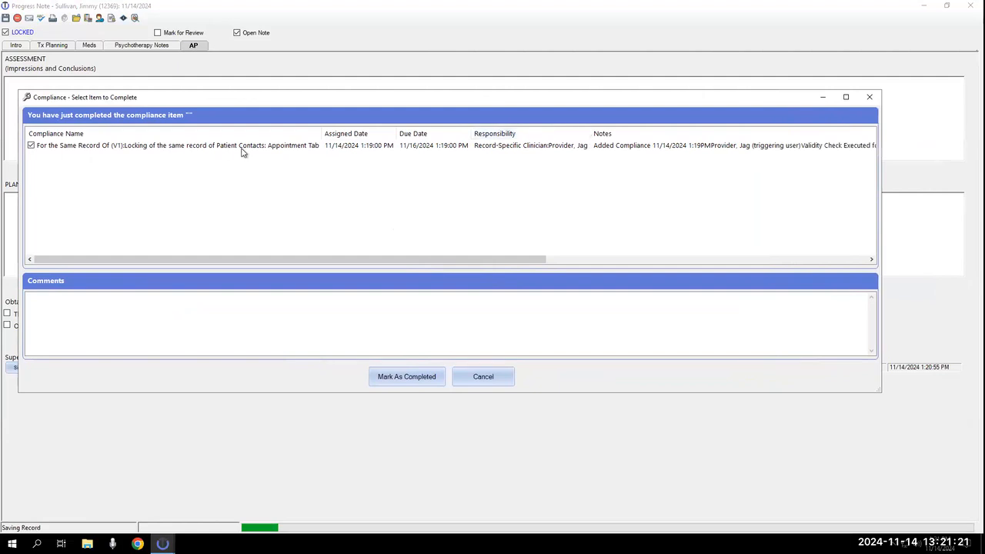
{"action": "left_click_drag", "start_coordinate": [303, 264], "coordinate": [257, 254]}
{"action": "left_click_drag", "start_coordinate": [396, 134], "coordinate": [409, 134]}
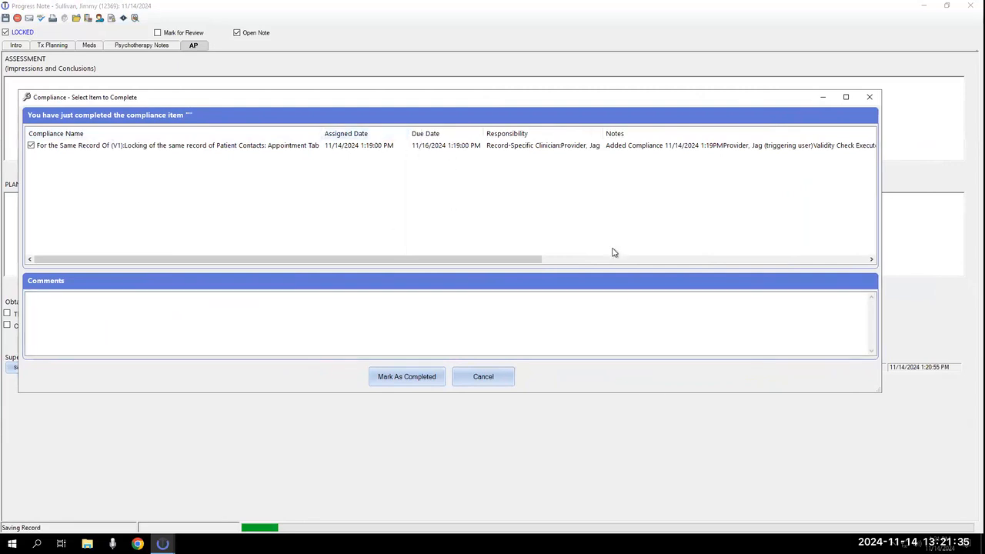
{"action": "left_click", "coordinate": [406, 376]}
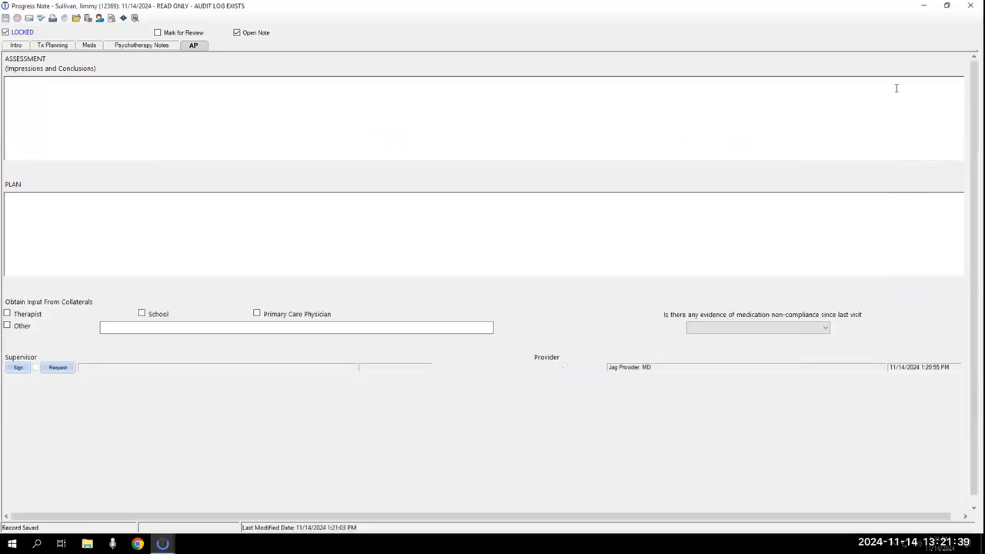
Close the progress note, patient contacts and alert preview windows, and refresh the compliance alerts list
{"action": "left_click", "coordinate": [969, 6]}
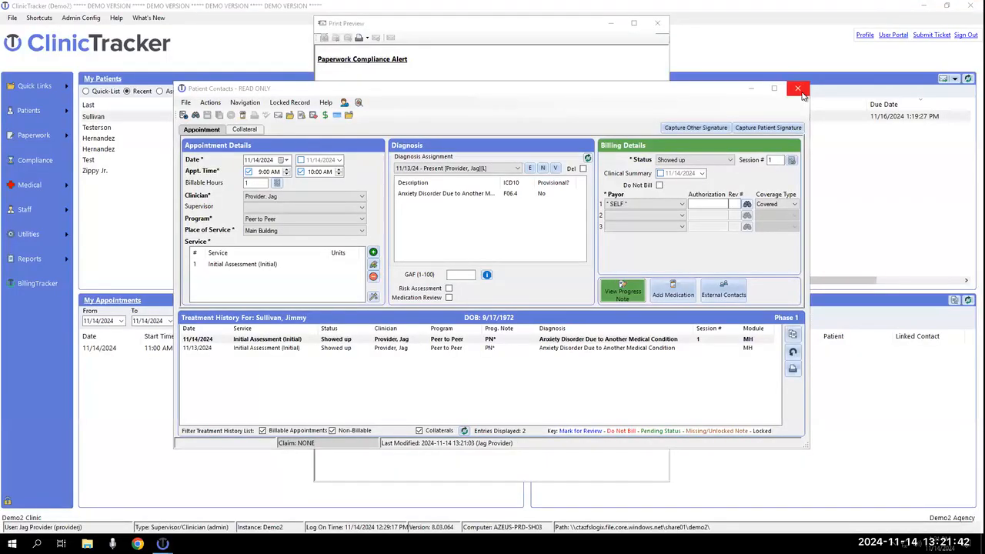
{"action": "left_click", "coordinate": [799, 89]}
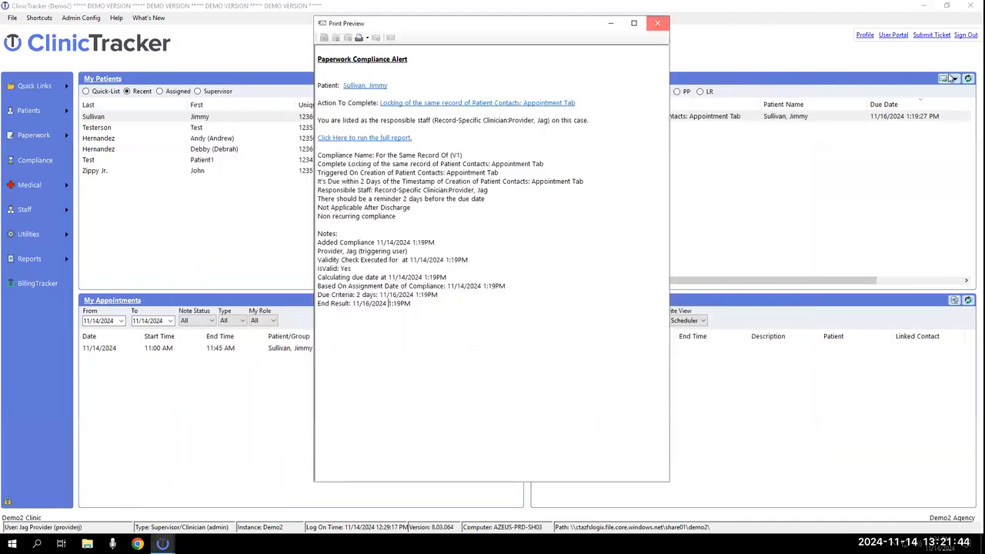
{"action": "left_click", "coordinate": [658, 23]}
{"action": "left_click", "coordinate": [967, 79]}
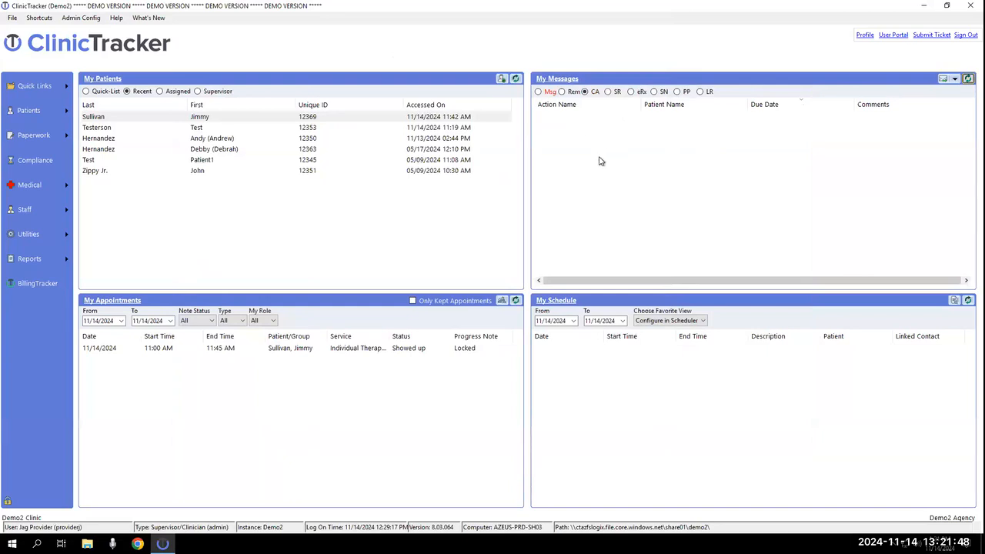
Check the workflow list in the Workflow Builder and return to the home screen
{"action": "left_click", "coordinate": [69, 237]}
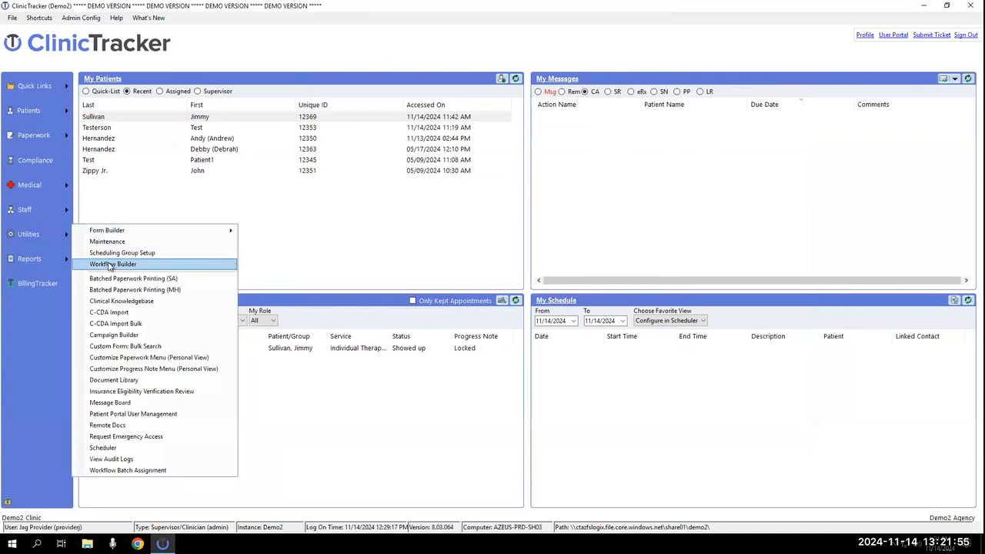
{"action": "left_click", "coordinate": [108, 264]}
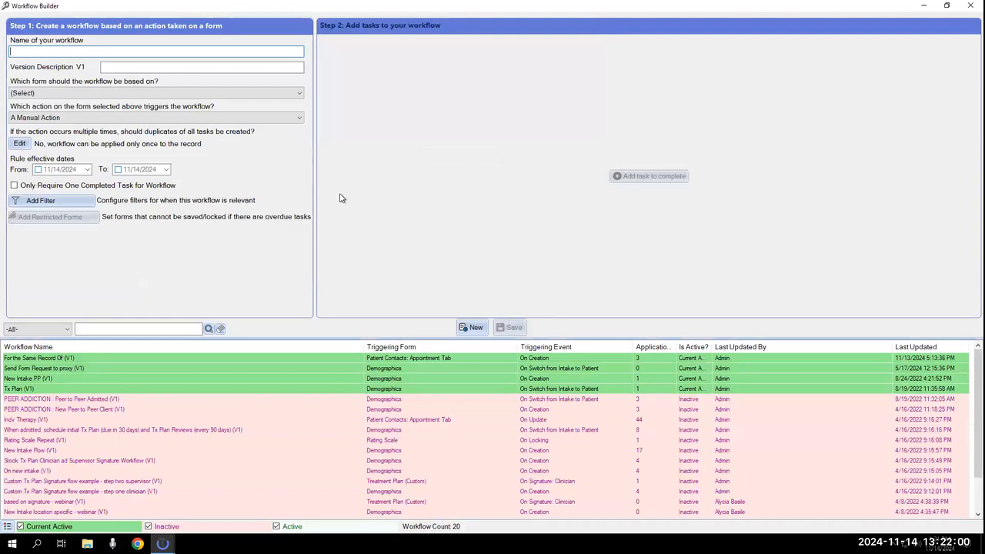
{"action": "left_click", "coordinate": [969, 6]}
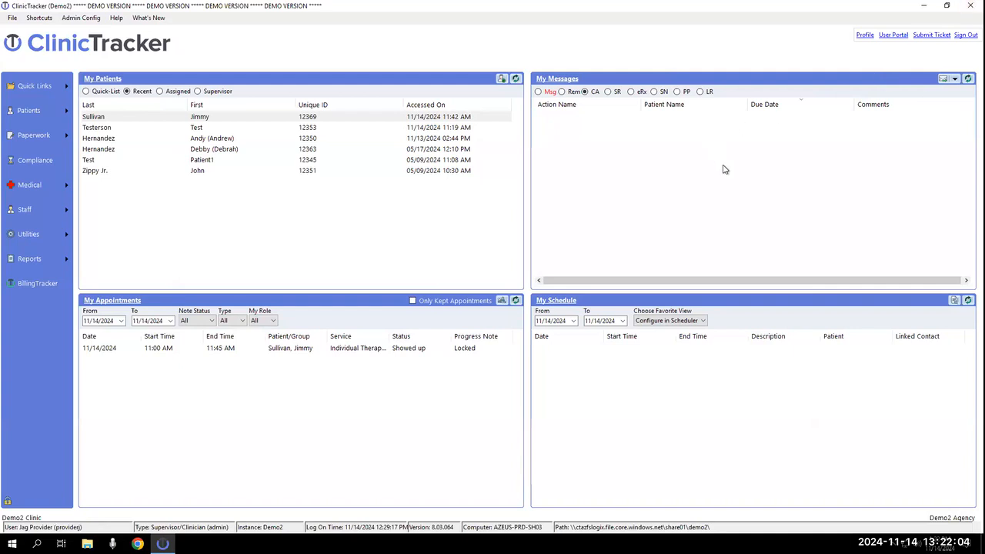